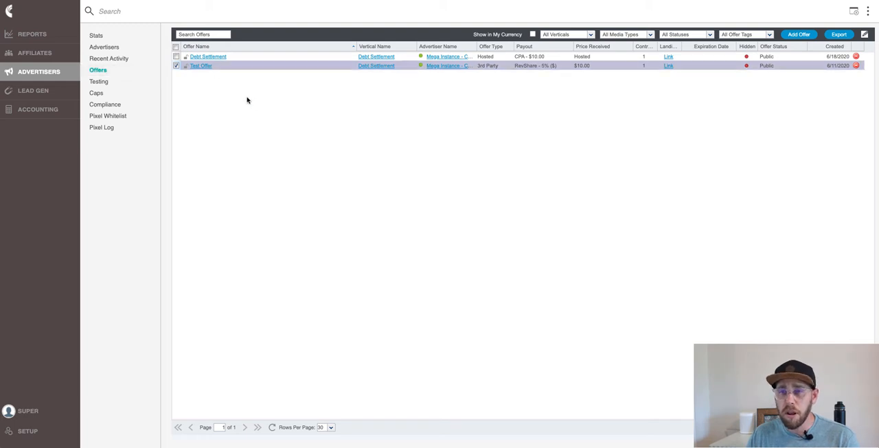
# Open the Test Offer's traffic targeting settings and apply Geo targeting
pyautogui.click(200, 66)
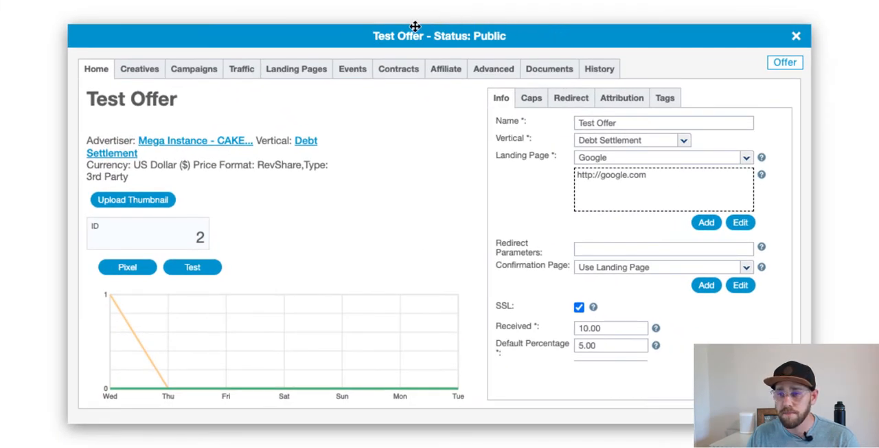
pyautogui.click(249, 73)
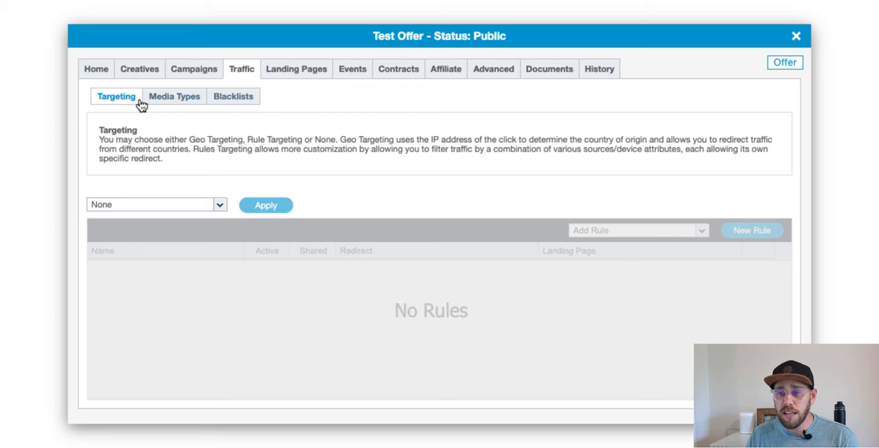
pyautogui.click(219, 204)
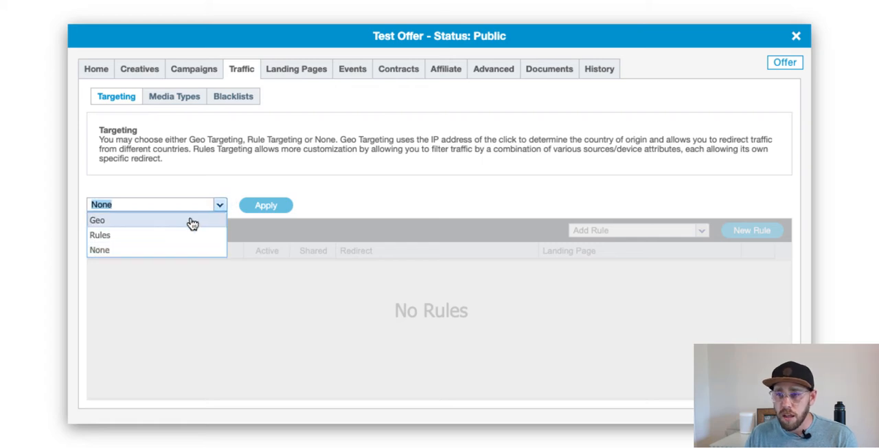
pyautogui.click(192, 223)
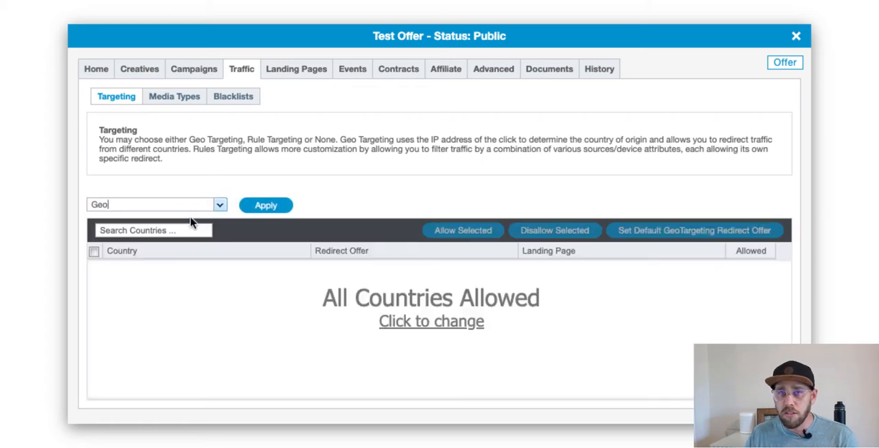
pyautogui.click(266, 207)
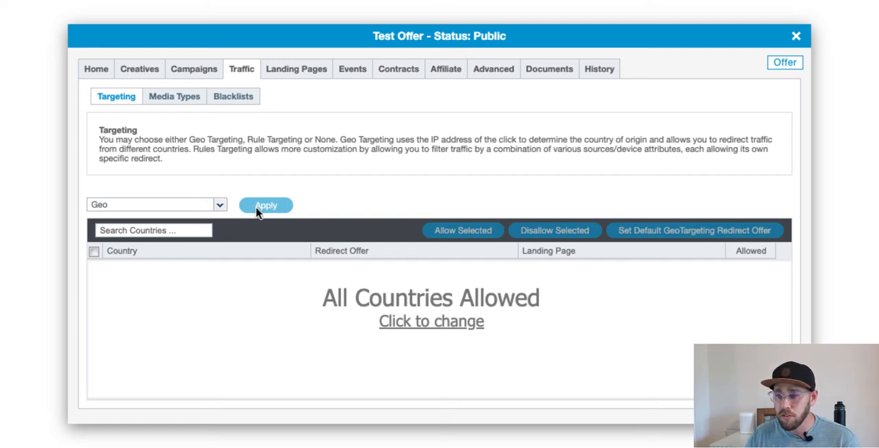
# Change the default of allowing all countries and allow only the United States
pyautogui.click(432, 322)
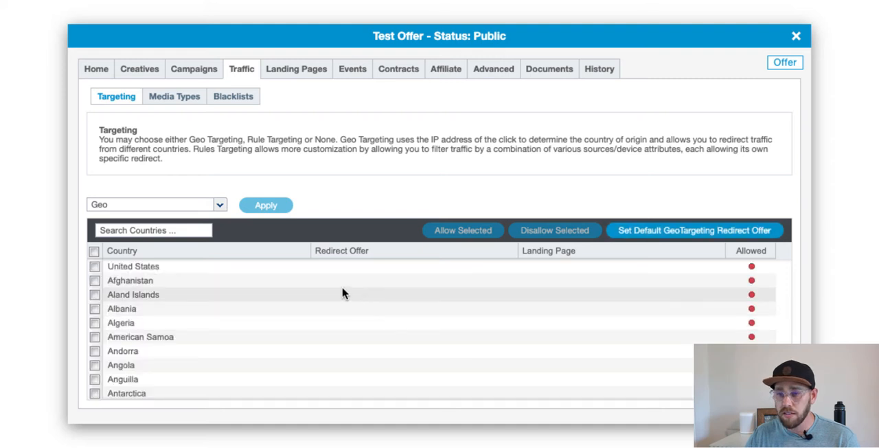
pyautogui.click(94, 268)
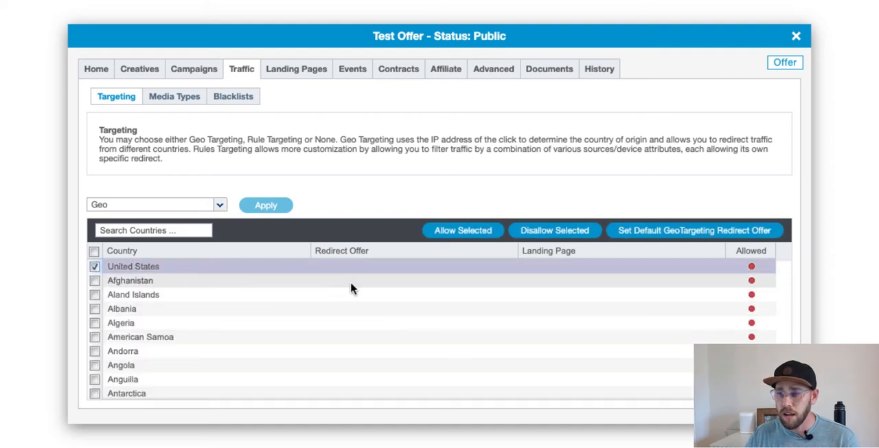
pyautogui.click(464, 233)
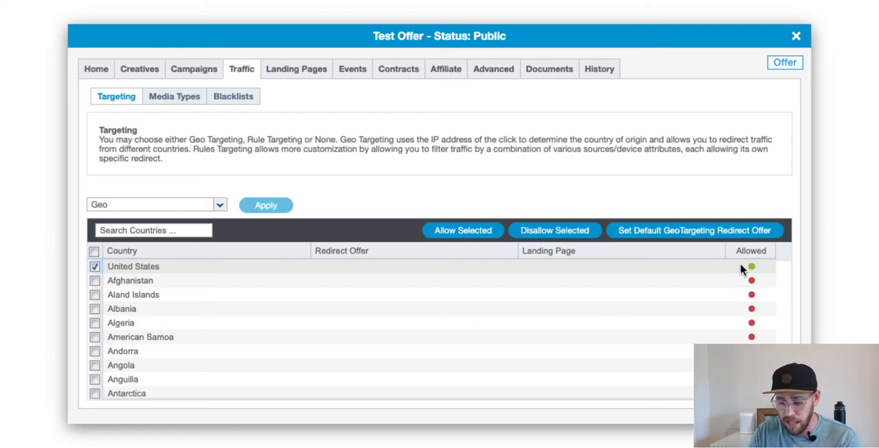
pyautogui.click(742, 268)
# Search the countries for canada, allow Canada, and sort the country list by allowed status
pyautogui.click(159, 230)
pyautogui.write('canada')
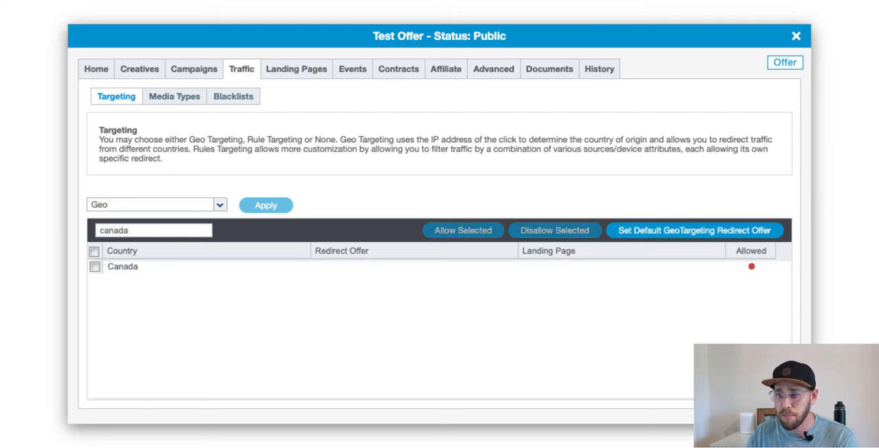
pyautogui.click(94, 266)
pyautogui.click(474, 232)
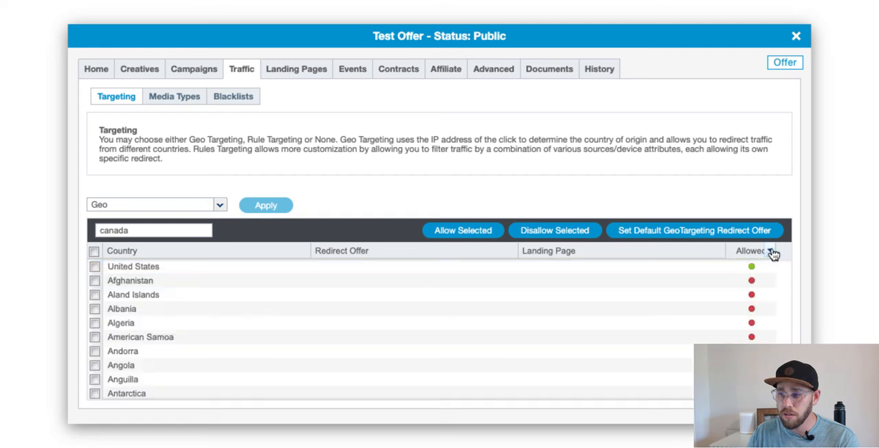
pyautogui.click(769, 251)
pyautogui.click(815, 290)
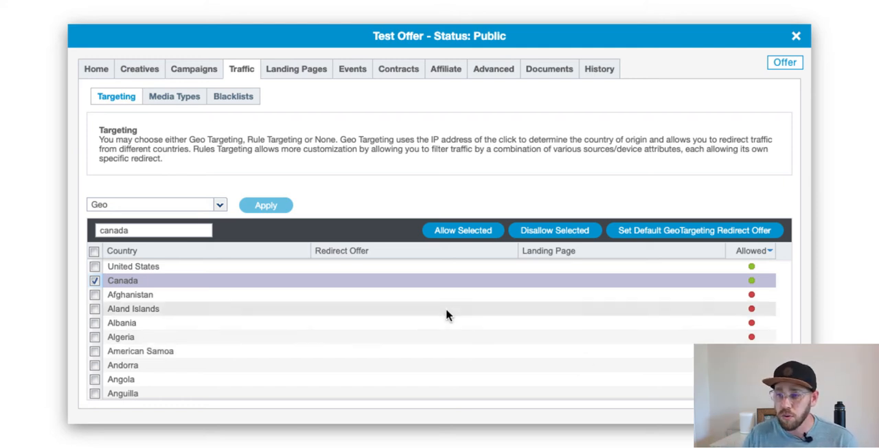
# Disallow Canada and set its redirect offer to Debt Settlement - CPA - Public
pyautogui.click(558, 236)
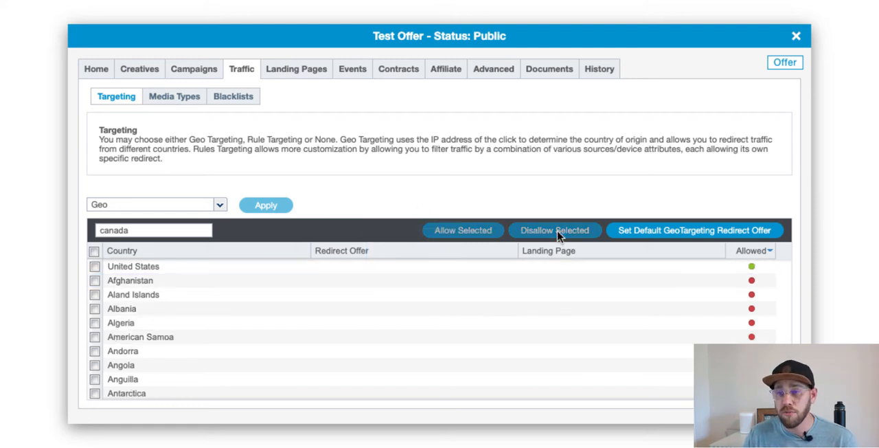
pyautogui.click(158, 232)
pyautogui.press('Return')
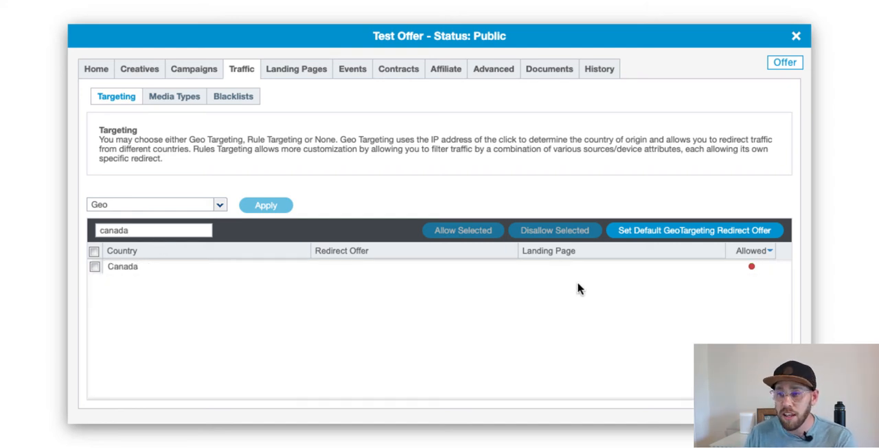
pyautogui.doubleClick(419, 272)
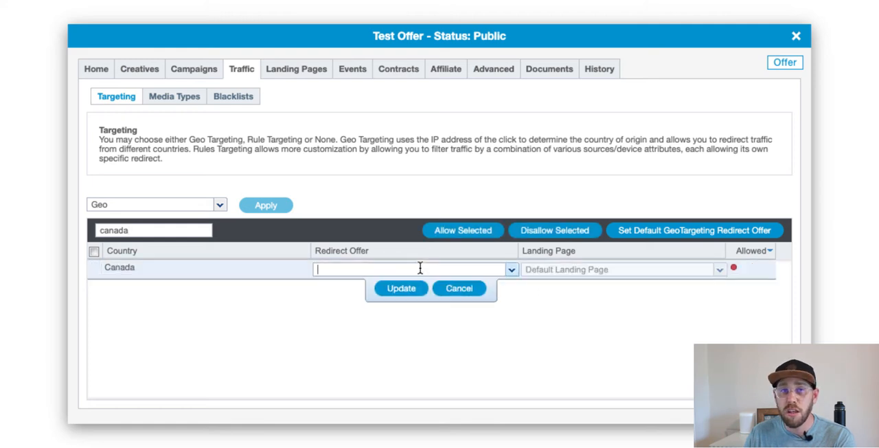
pyautogui.click(512, 271)
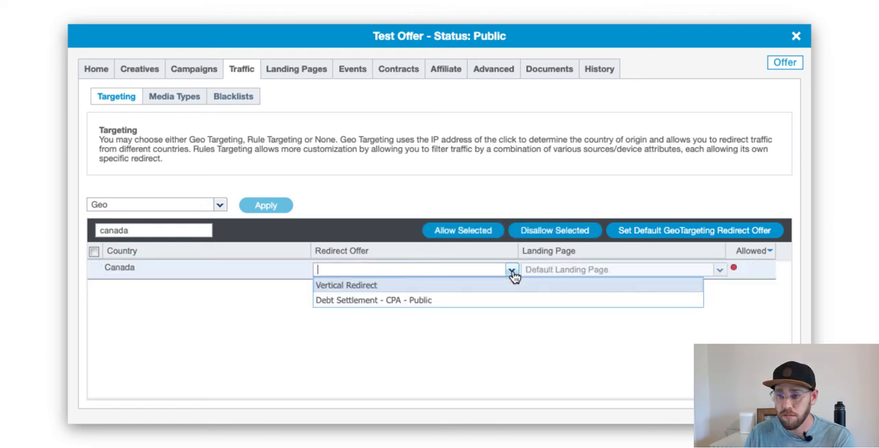
pyautogui.click(391, 300)
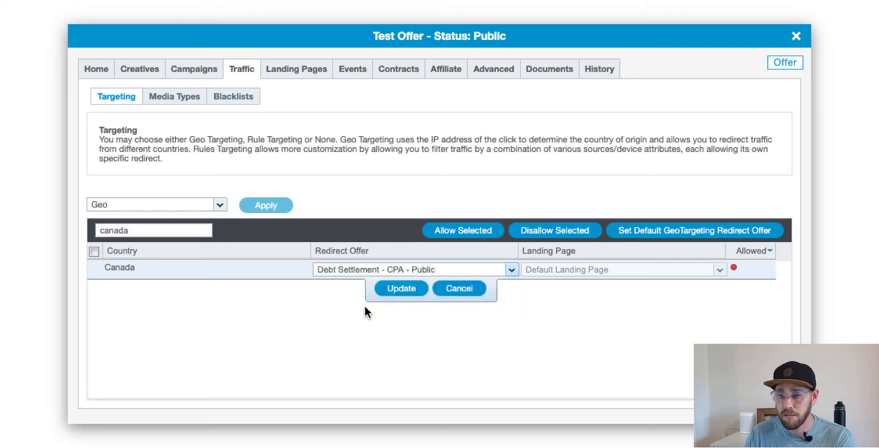
pyautogui.click(403, 289)
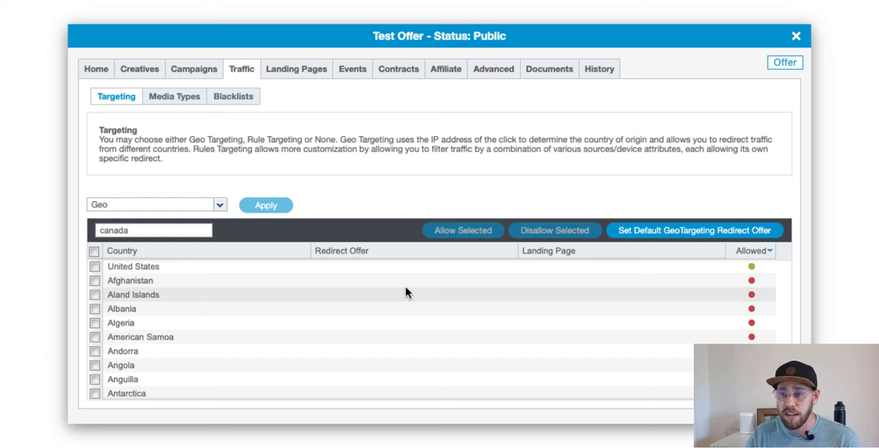
# Switch the offer's targeting type to Rules and apply it
pyautogui.click(220, 210)
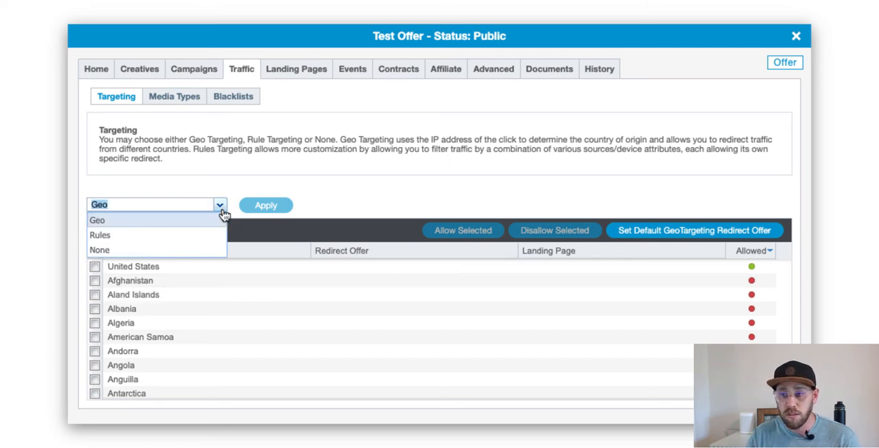
pyautogui.click(167, 234)
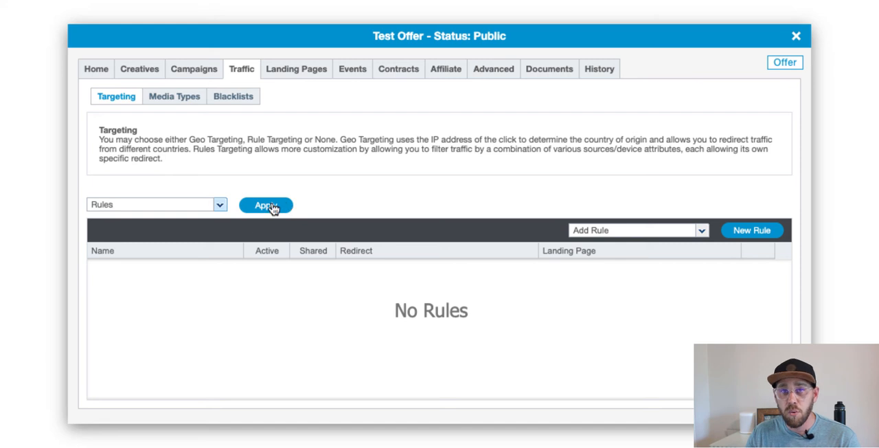
pyautogui.click(267, 206)
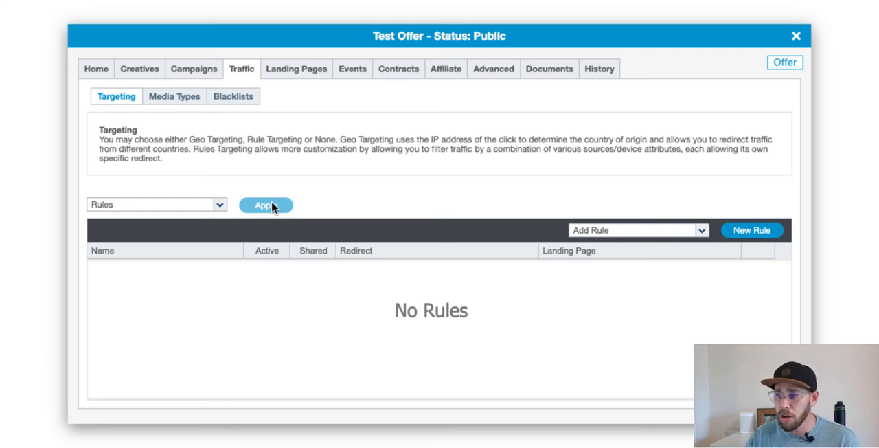
# Start a new active, shared rule named US - Chrome that redirects to Debt Settlement - CPA - Public
pyautogui.click(740, 232)
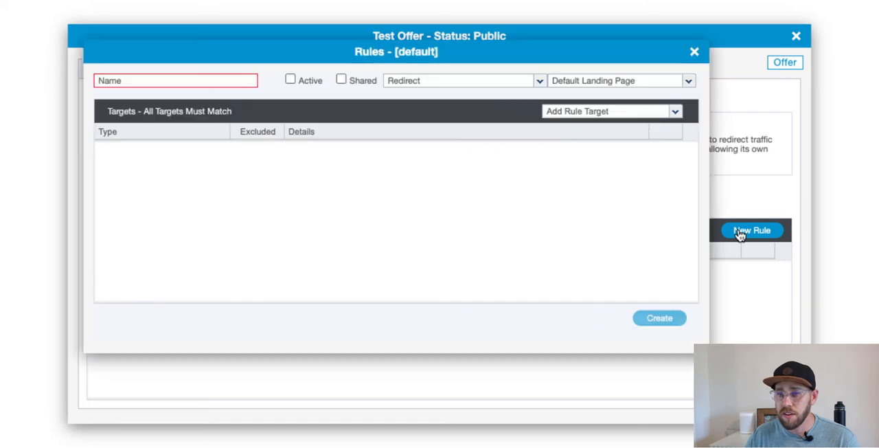
pyautogui.click(214, 85)
pyautogui.write('US - ')
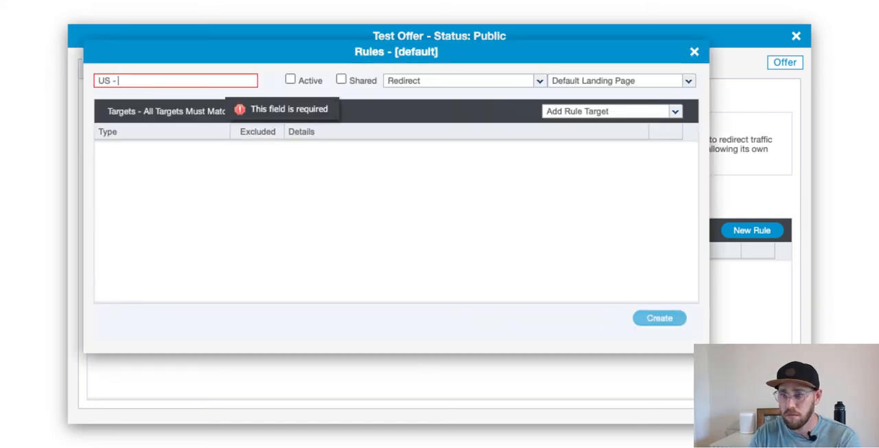
pyautogui.write('Chrome')
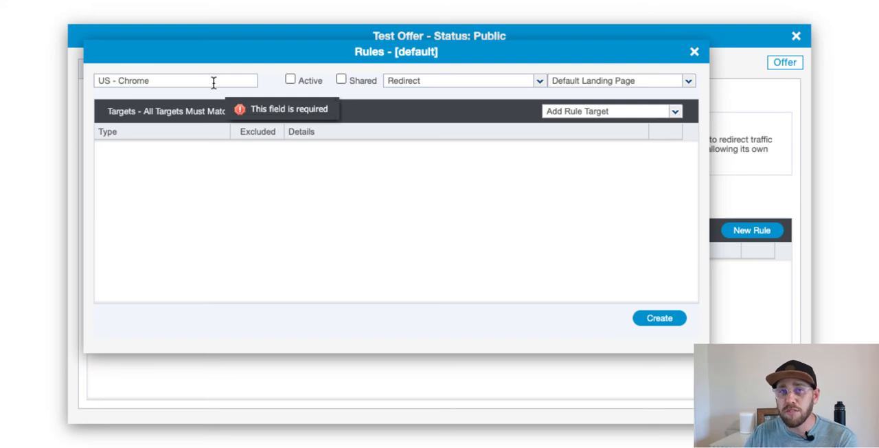
pyautogui.click(289, 80)
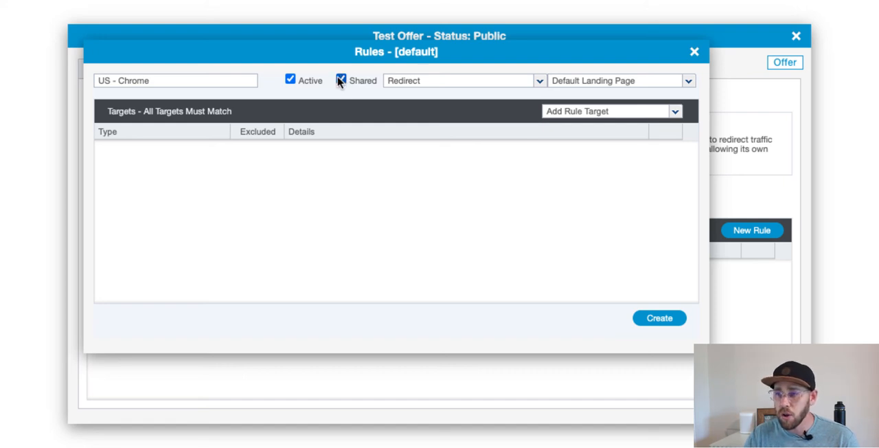
pyautogui.click(341, 79)
pyautogui.click(539, 82)
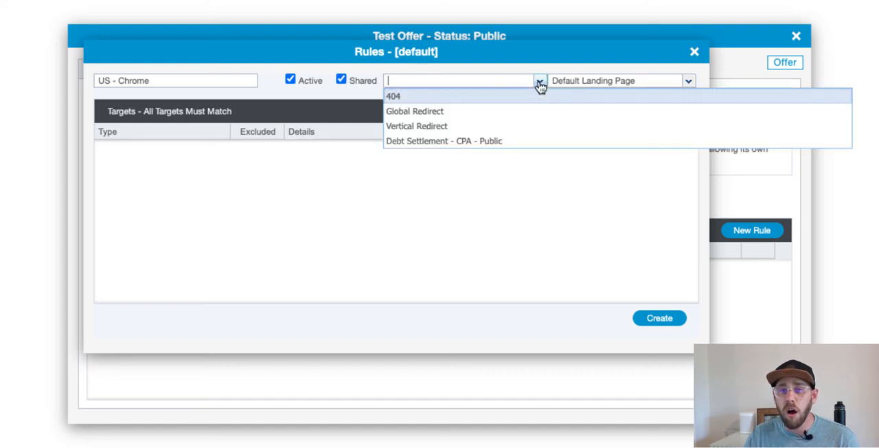
pyautogui.click(439, 141)
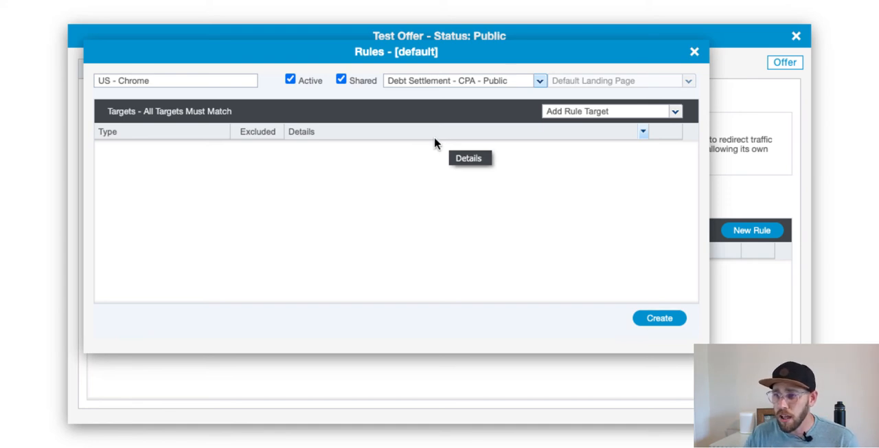
# Add a Location target listing United States, set so that items not selected match, and save it
pyautogui.click(675, 113)
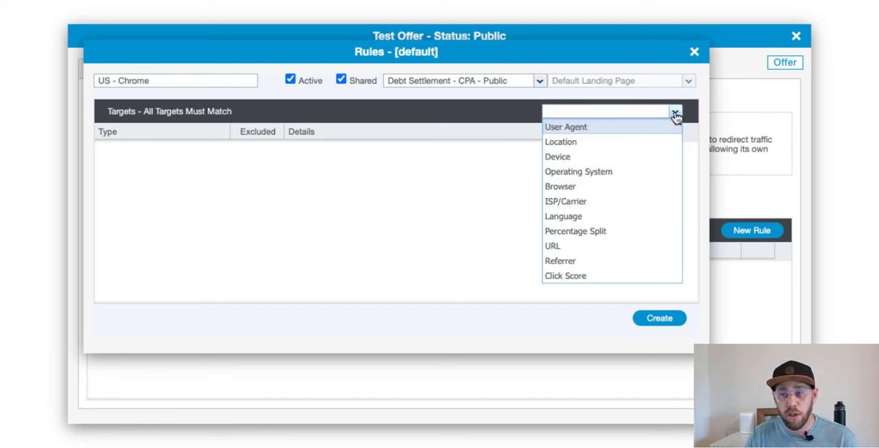
pyautogui.click(595, 142)
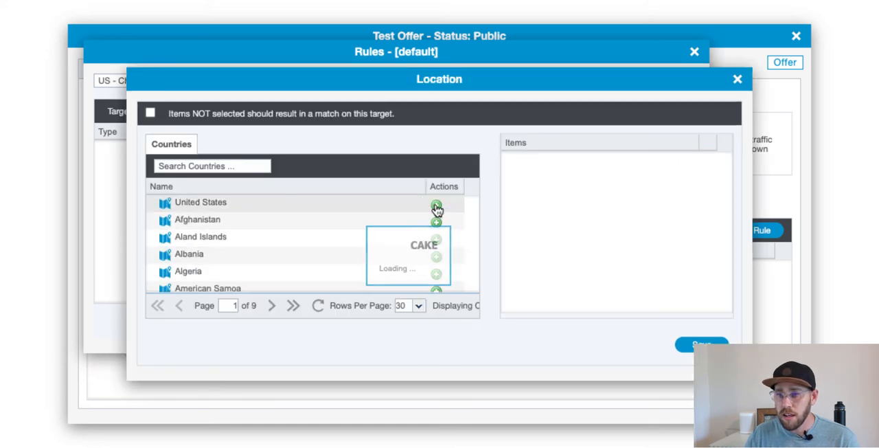
pyautogui.click(437, 207)
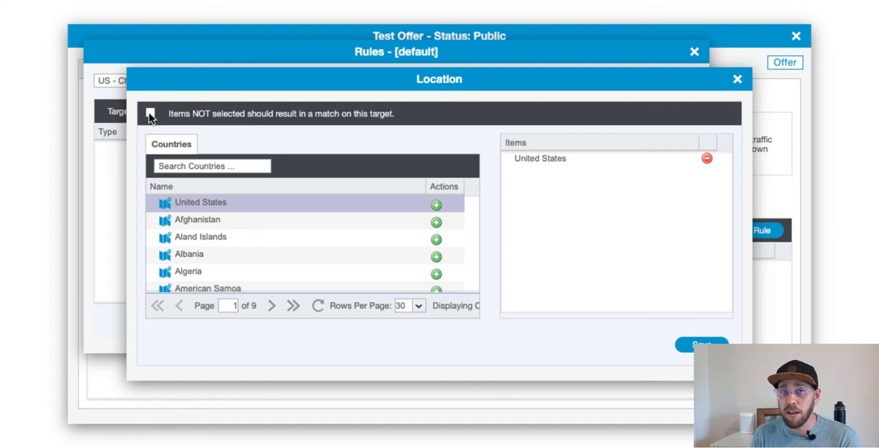
pyautogui.click(151, 114)
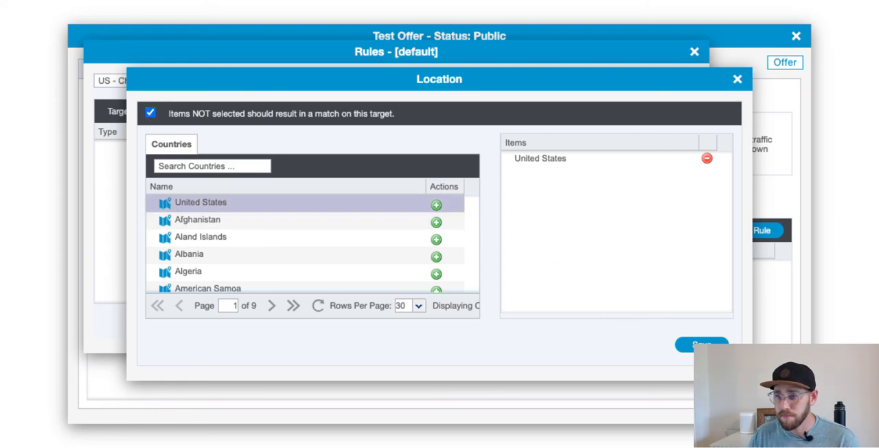
pyautogui.click(701, 344)
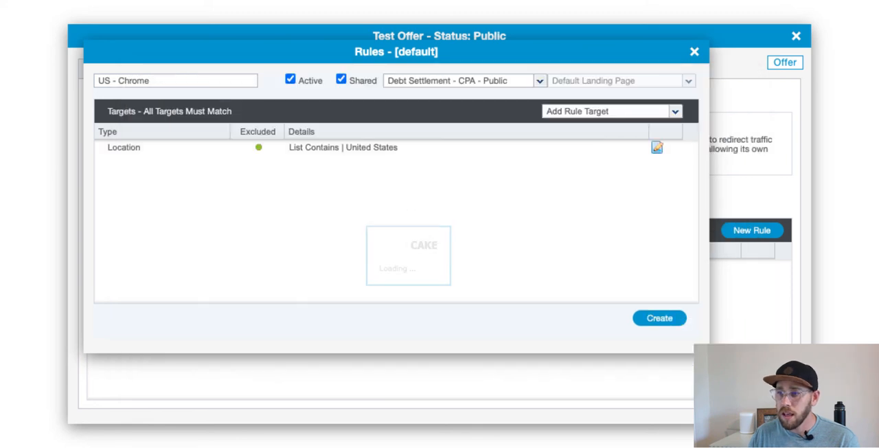
# Add a Browser target listing Chrome, set so that items not selected match, and create the rule
pyautogui.click(677, 112)
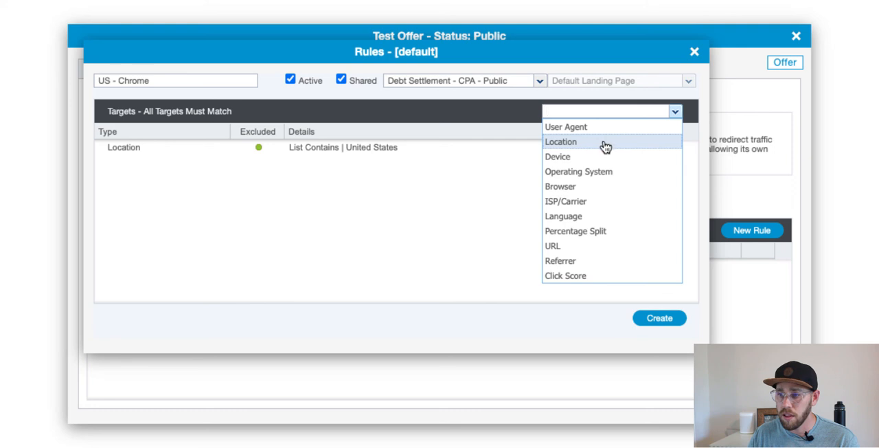
pyautogui.click(613, 188)
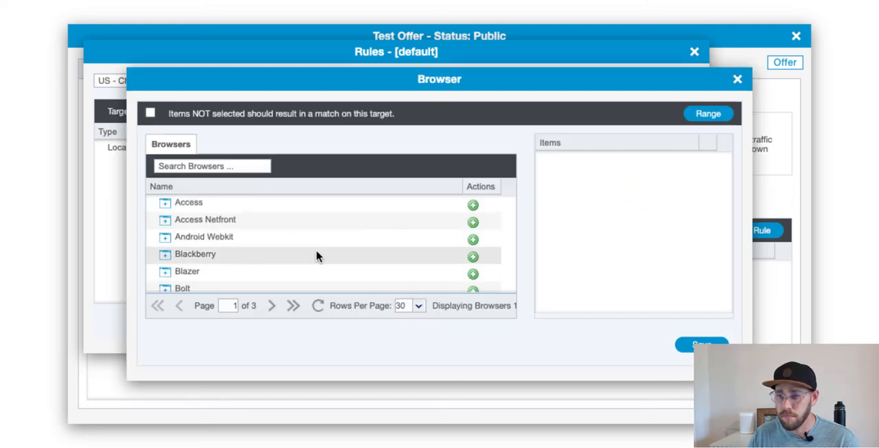
pyautogui.scroll(-3, 317, 249)
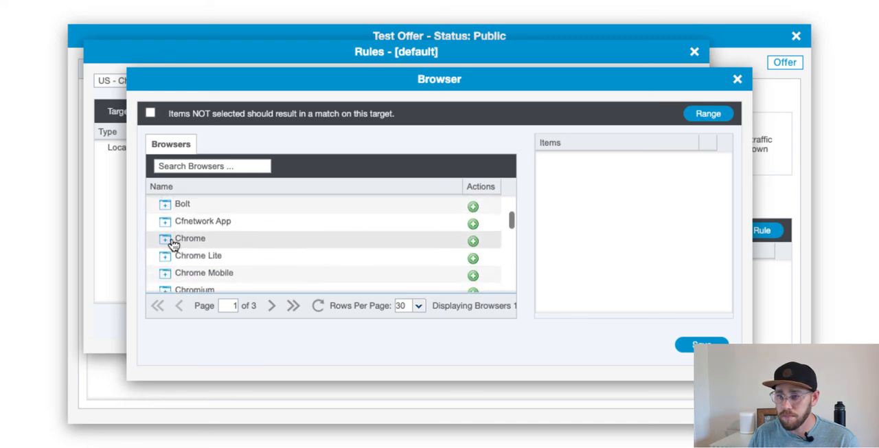
pyautogui.click(473, 240)
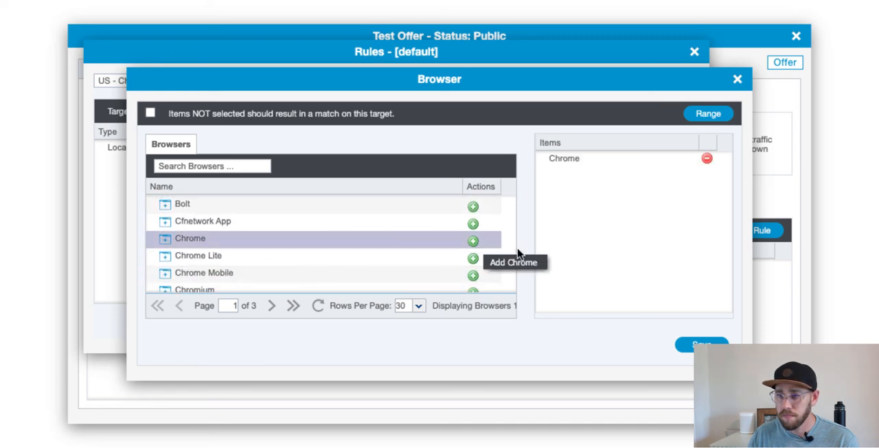
pyautogui.click(151, 113)
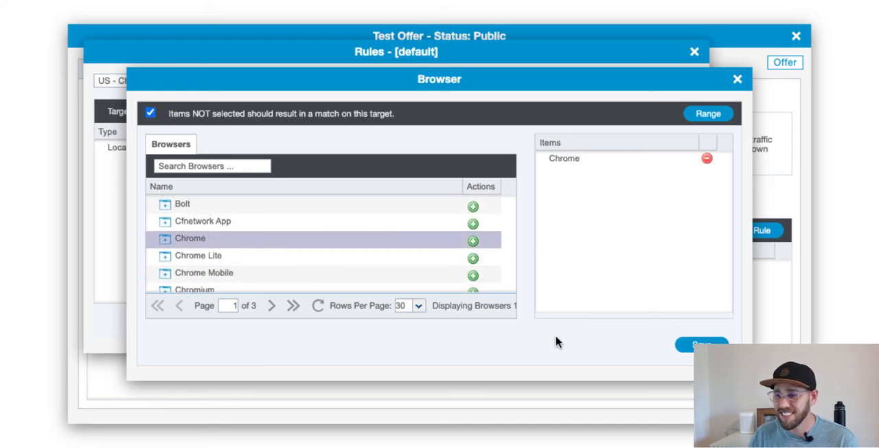
pyautogui.click(687, 345)
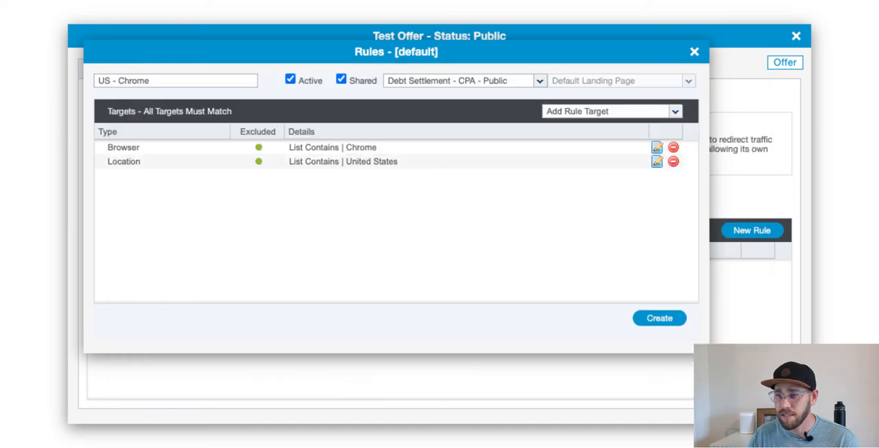
pyautogui.click(659, 318)
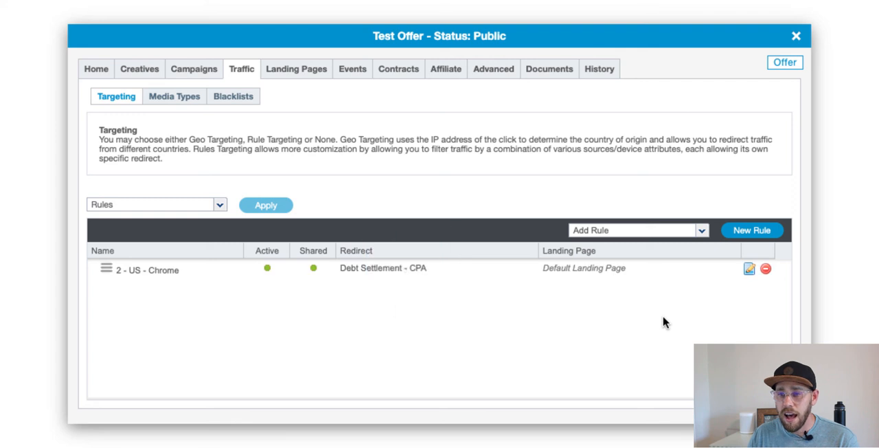